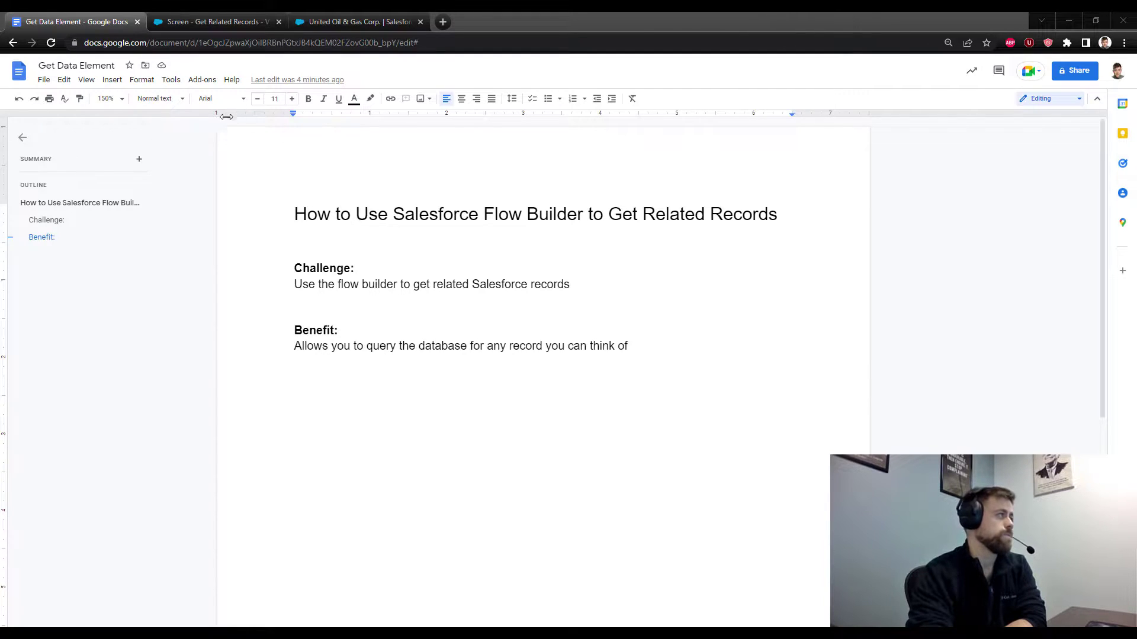
Step: Switch to the Get Related Records flow and connect Get Account to Get Opportunities
click(194, 24)
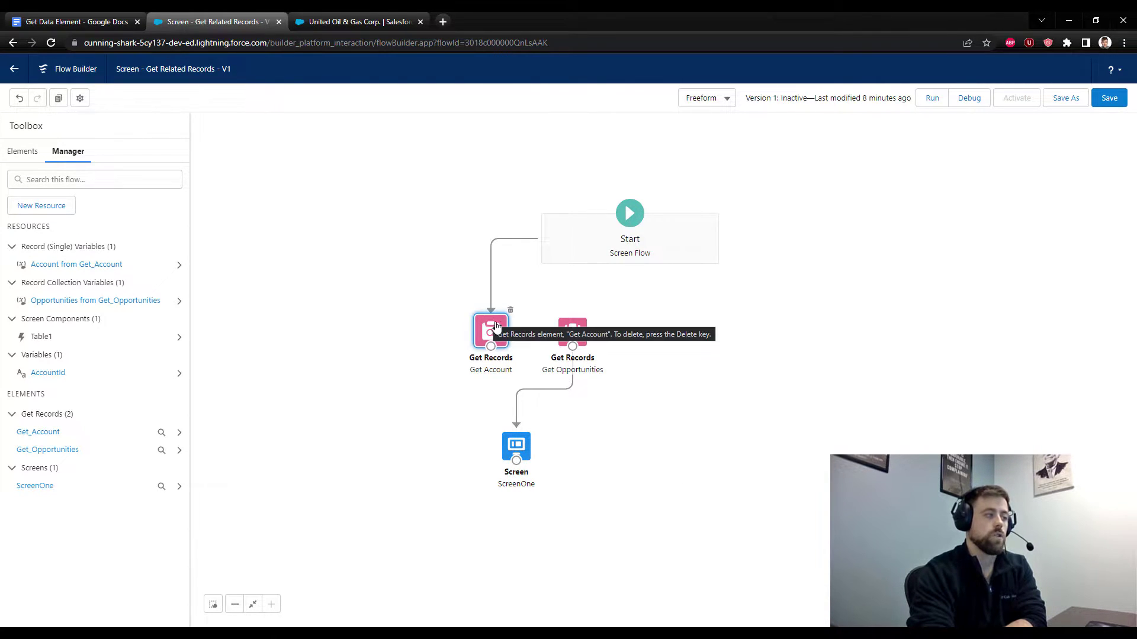
drag(491, 346, 572, 332)
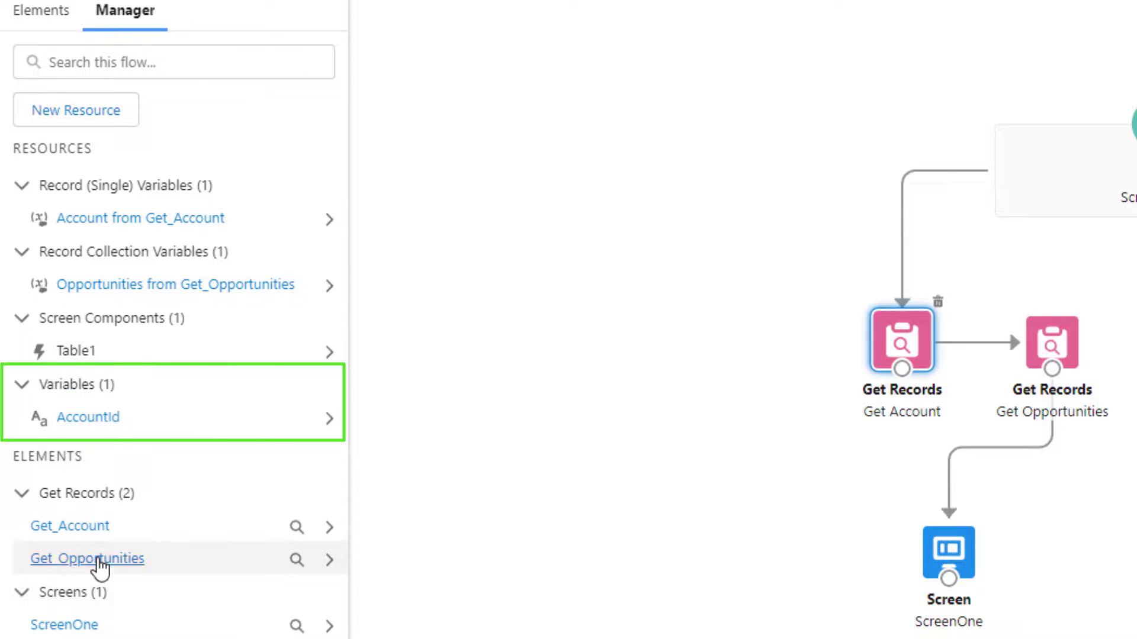
Step: Inspect the AccountId text variable's settings and close them unchanged
click(74, 421)
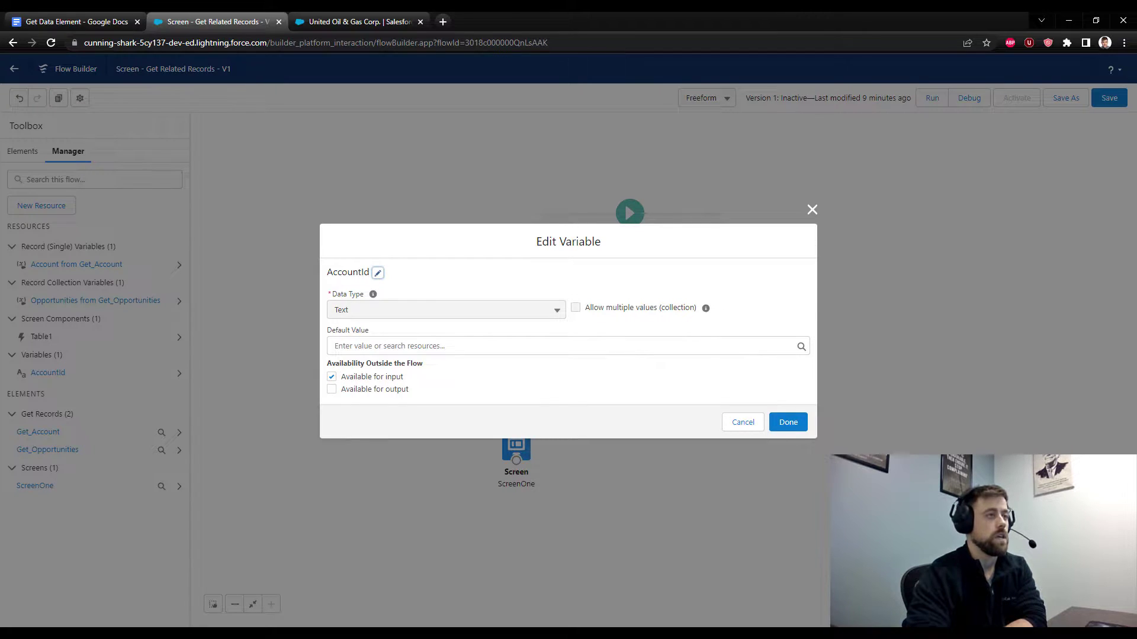
click(812, 210)
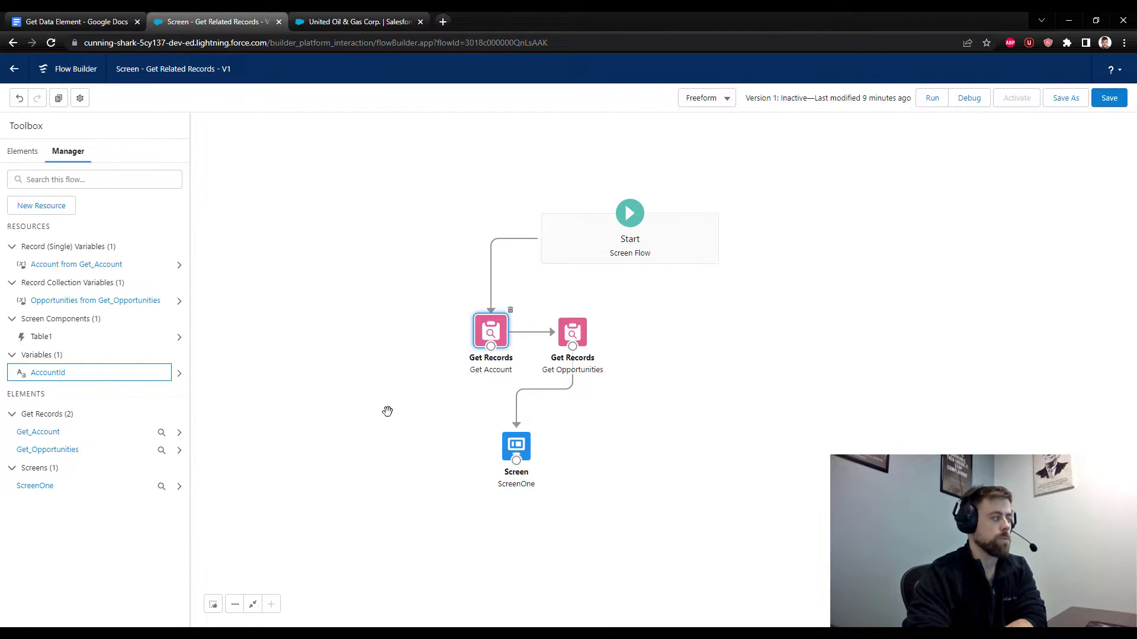
Step: Open the Get Account element's Edit Get Records settings
click(493, 329)
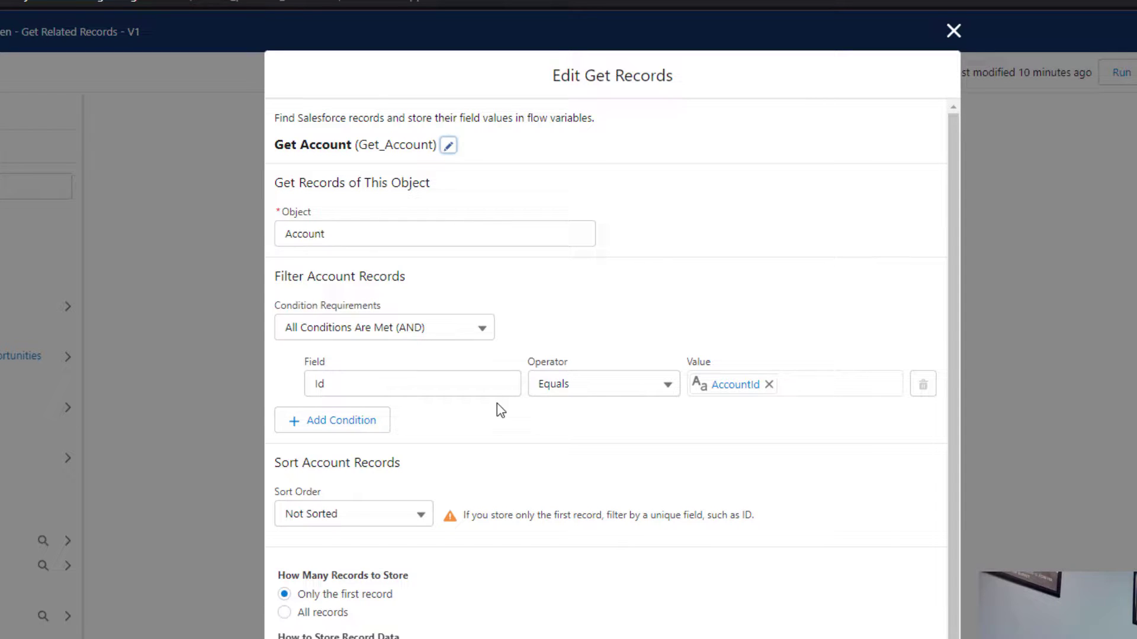
Step: Add a trial Get Account filter condition: AnnualRevenue Greater Than 100000
click(356, 421)
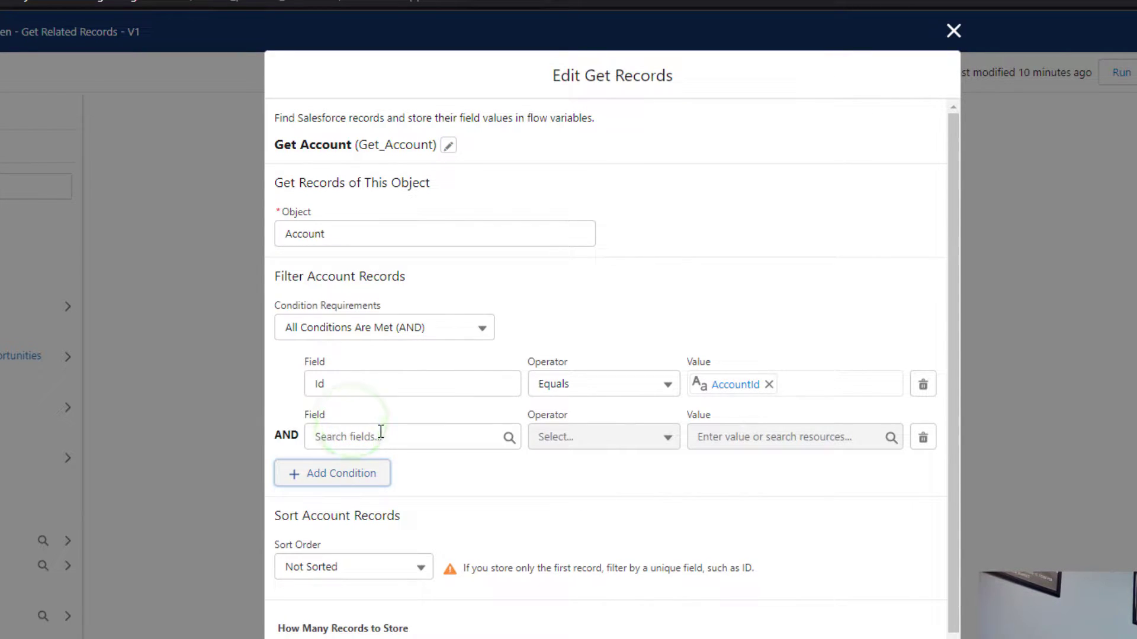
click(380, 436)
text(annul)
key(BackSpace)
text(a)
click(449, 483)
click(645, 437)
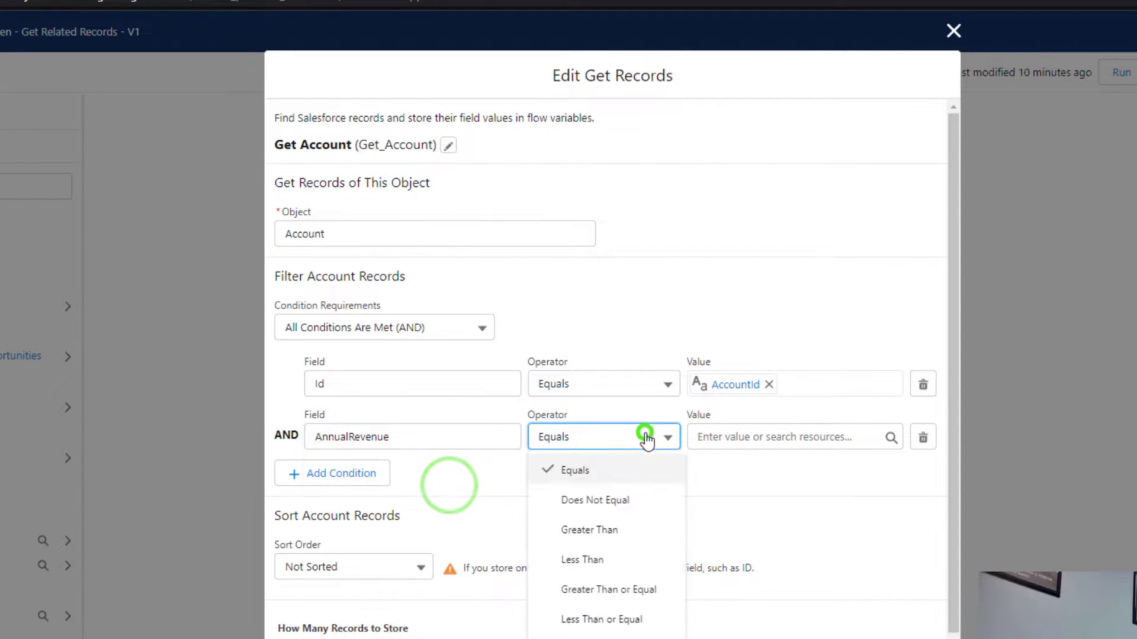
click(652, 532)
click(757, 437)
text(10000)
click(655, 478)
click(764, 448)
text(0)
click(720, 508)
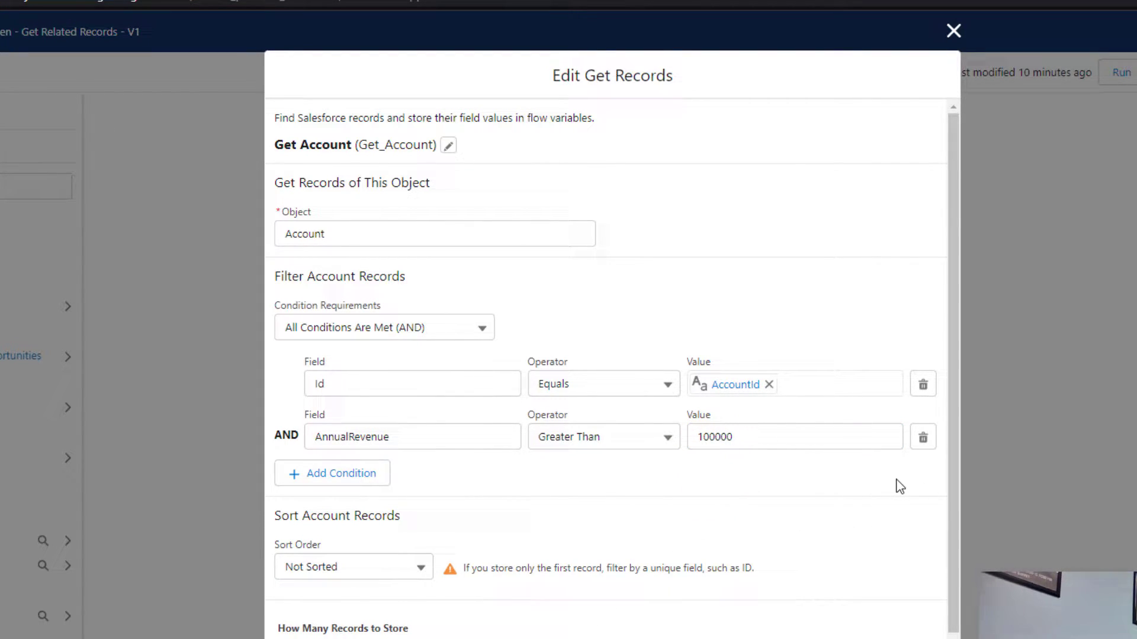
Step: Delete the AnnualRevenue condition and save Get Account with only the Id filter
click(922, 436)
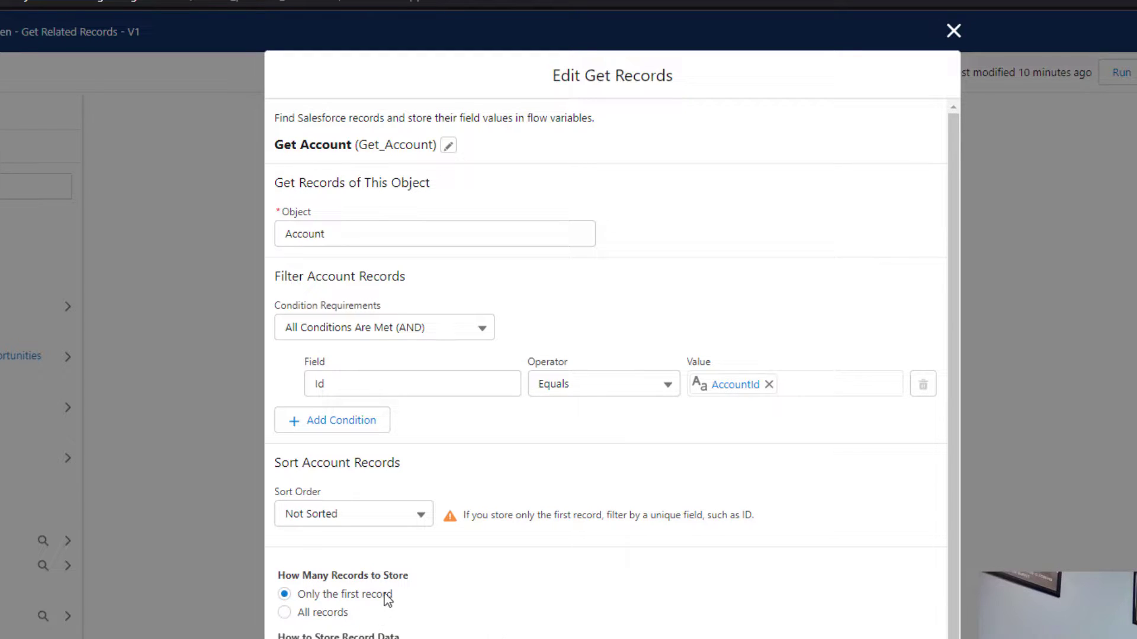
scroll(386, 599, down, 1)
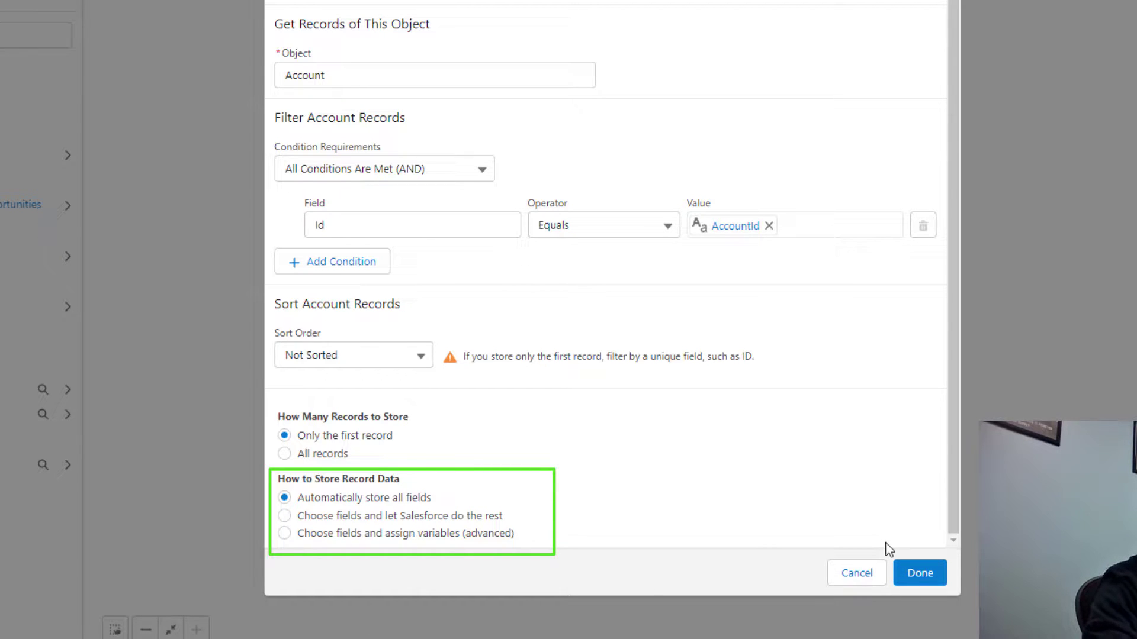
click(921, 573)
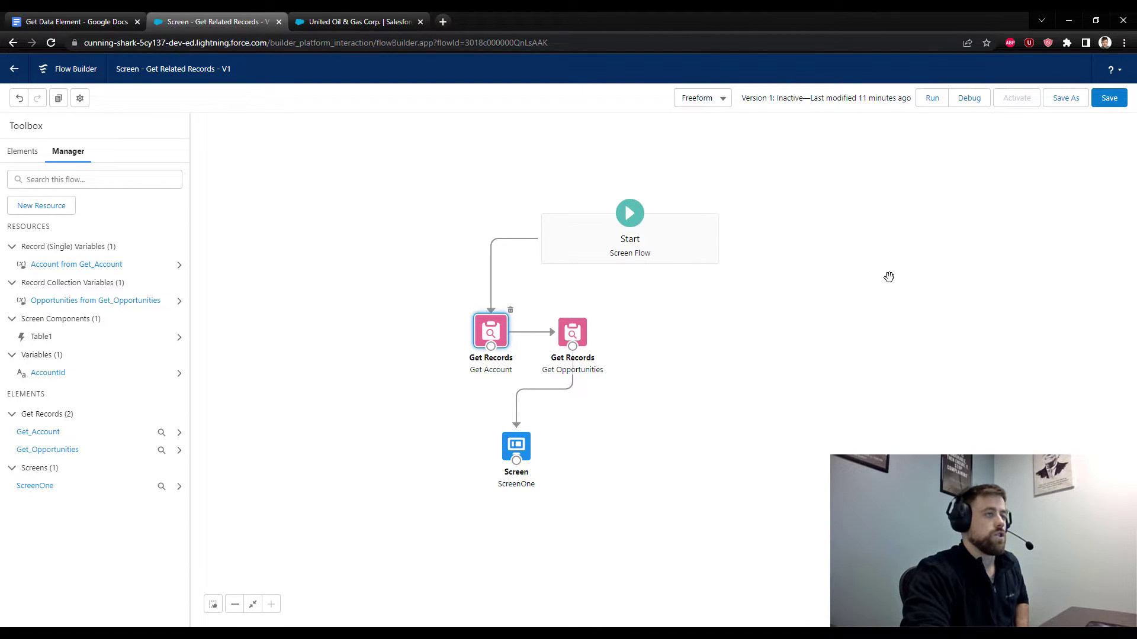
Step: Launch a debug run of the flow from the toolbar
click(970, 102)
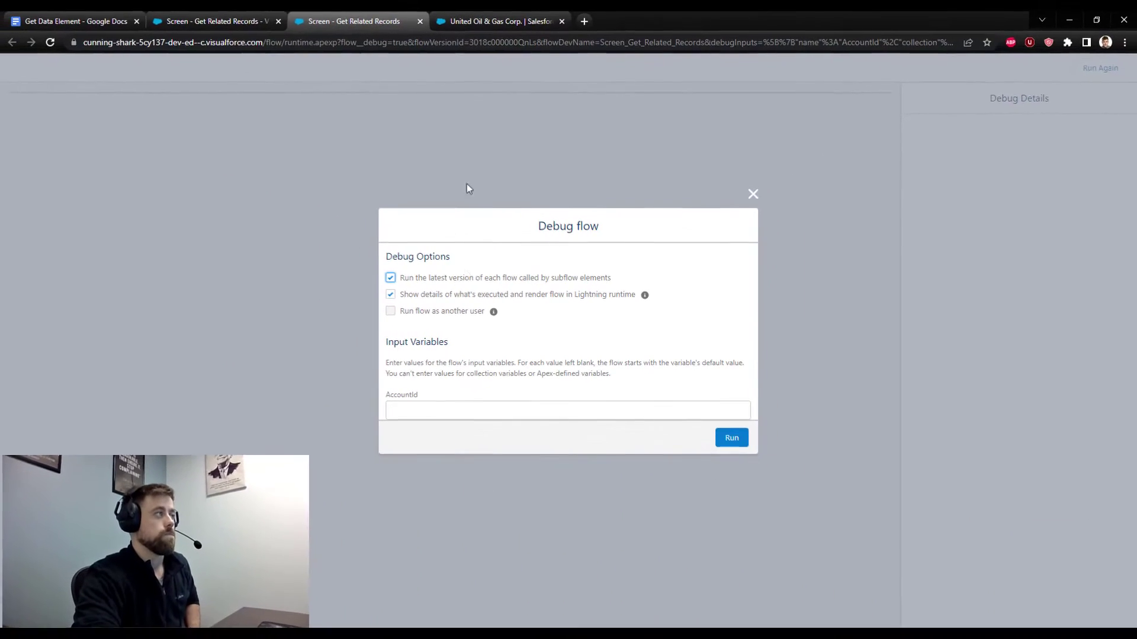
Step: Copy United Oil & Gas Corp.'s record ID and enter it as the AccountId input
click(497, 21)
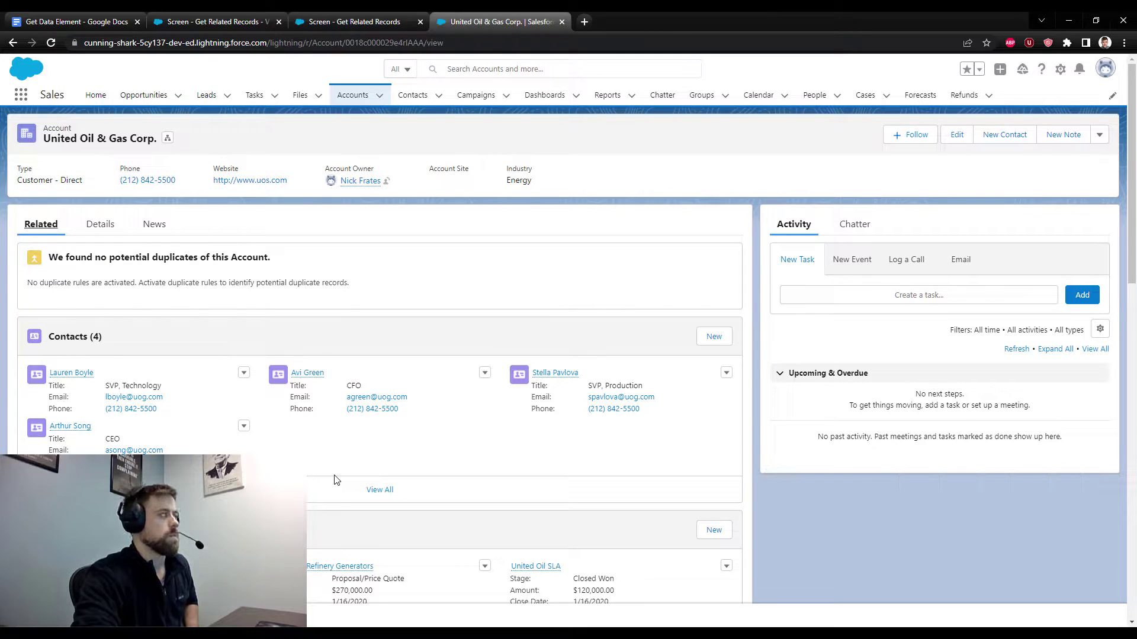
double_click(409, 43)
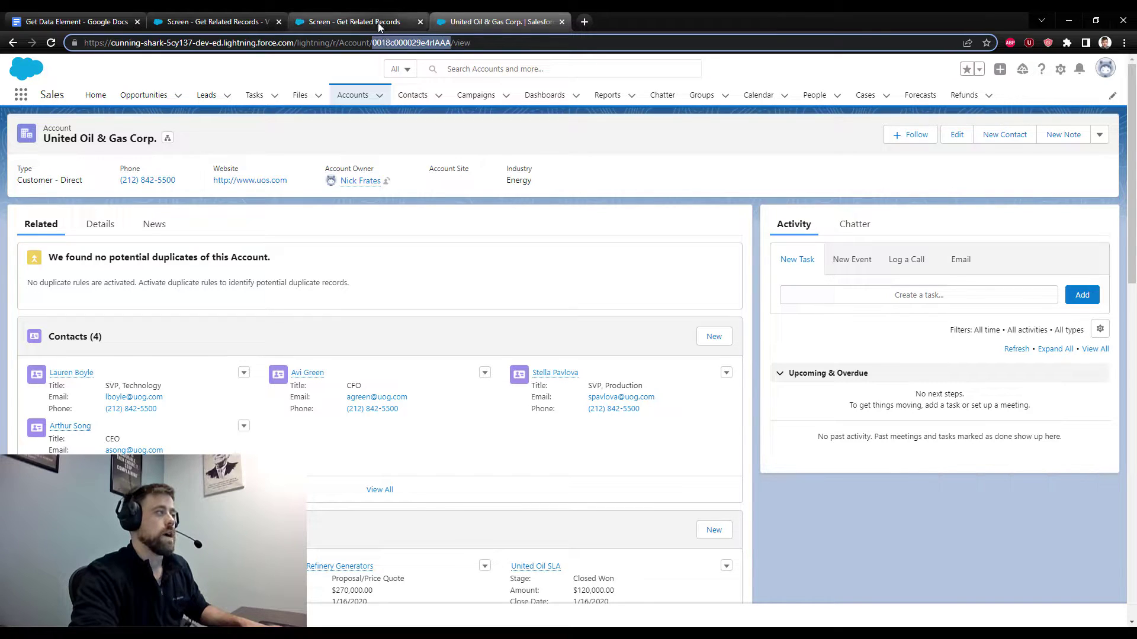
click(379, 23)
click(437, 409)
text(0018c000029e4rIAAA)
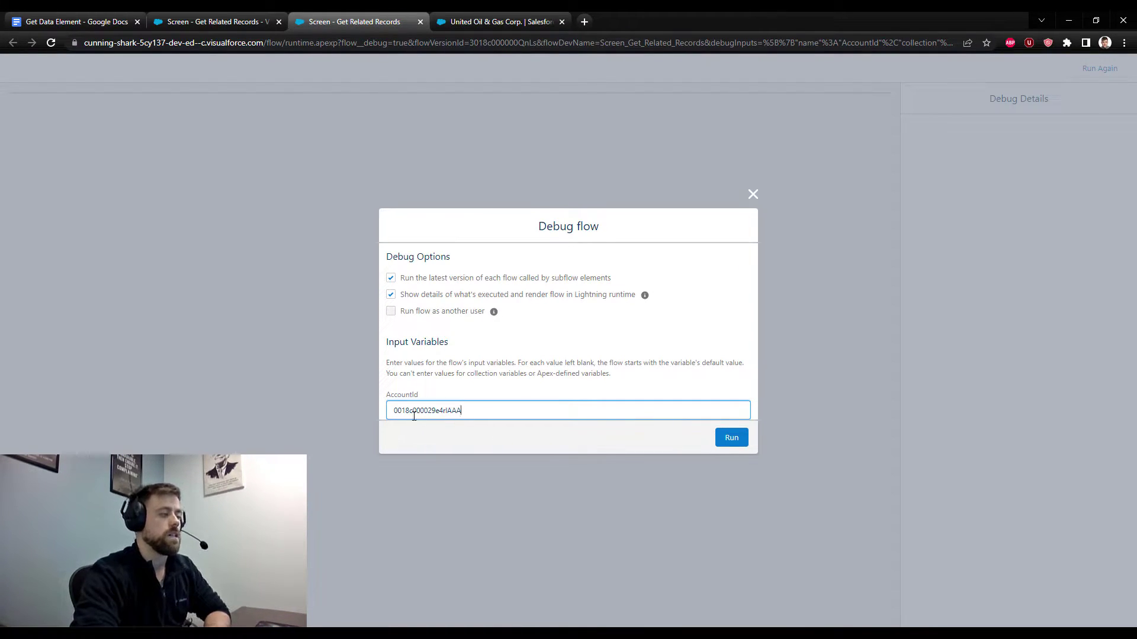
click(410, 432)
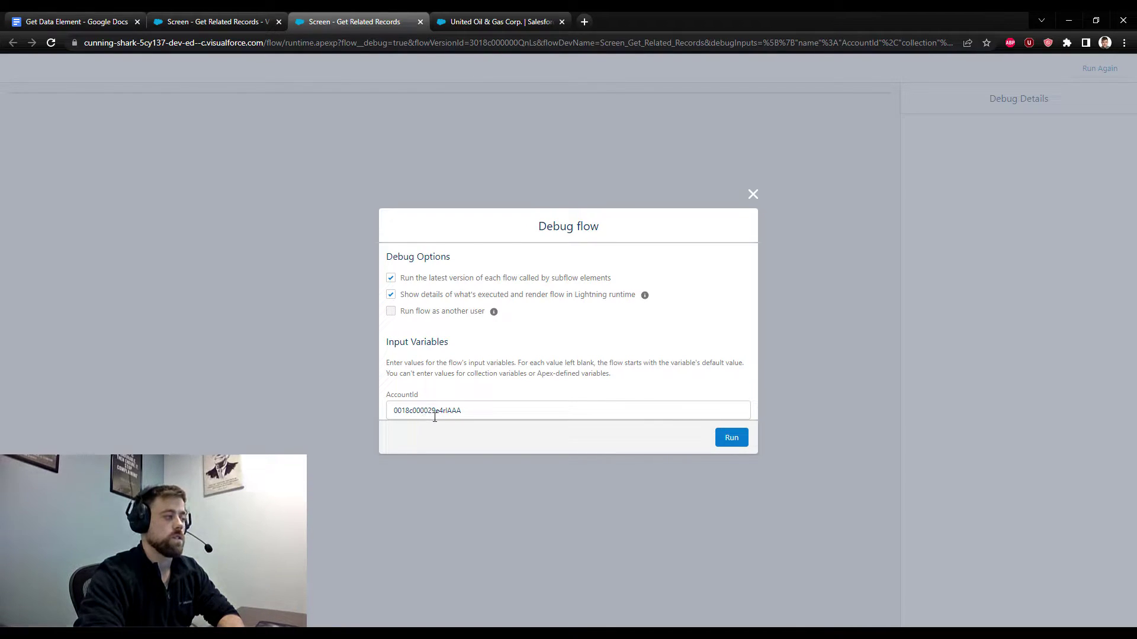
Step: Verify the ID against the account record and run the debug flow
click(501, 21)
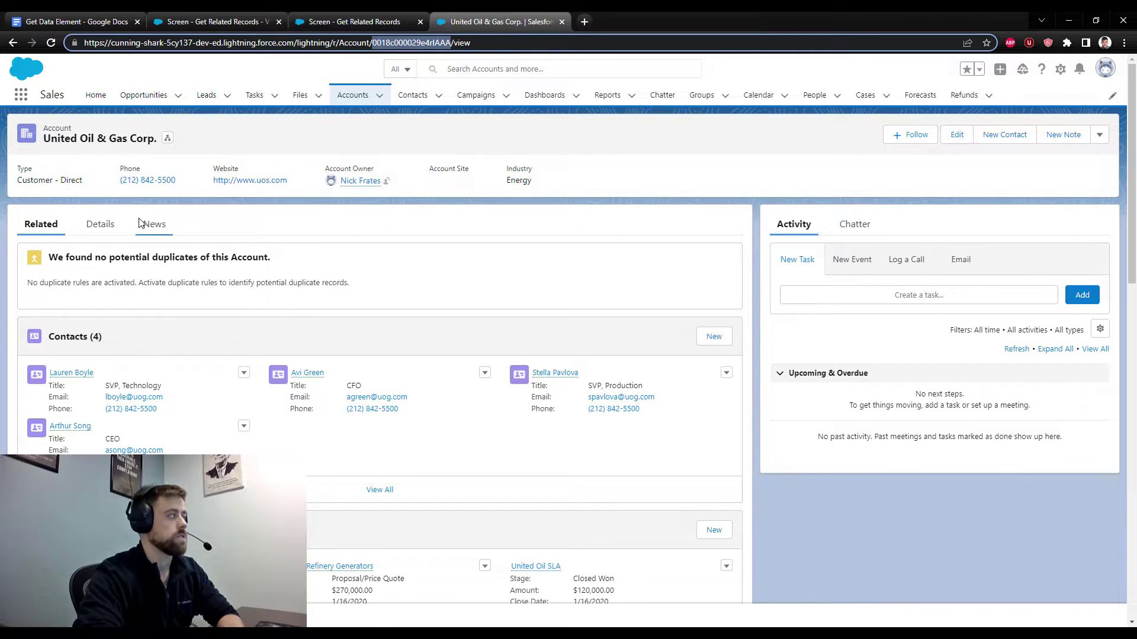
click(423, 16)
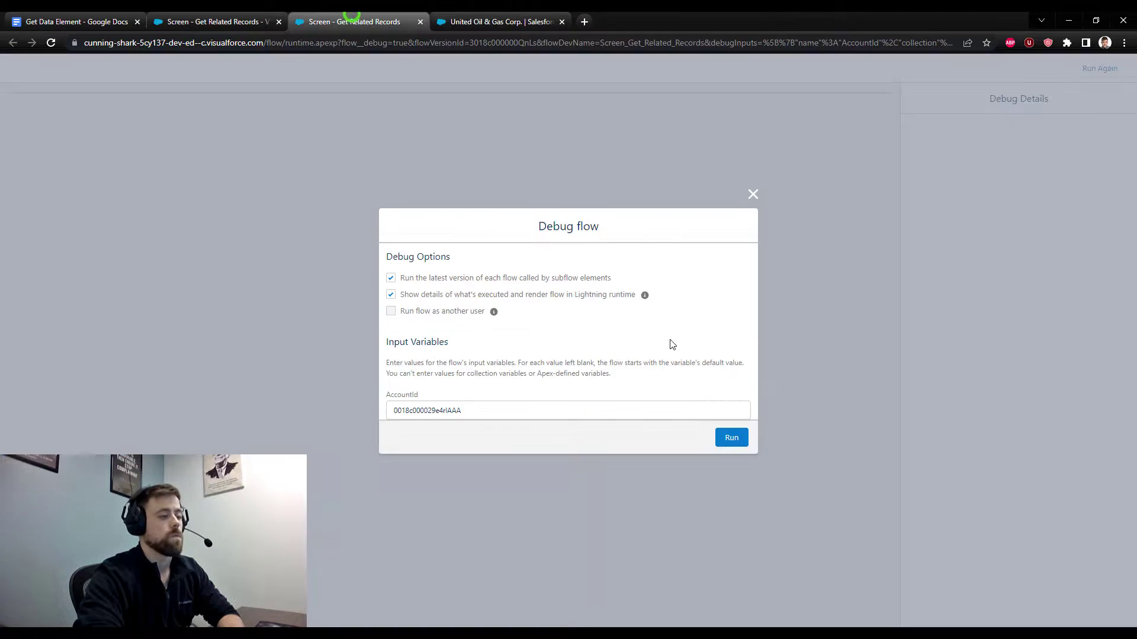
click(733, 443)
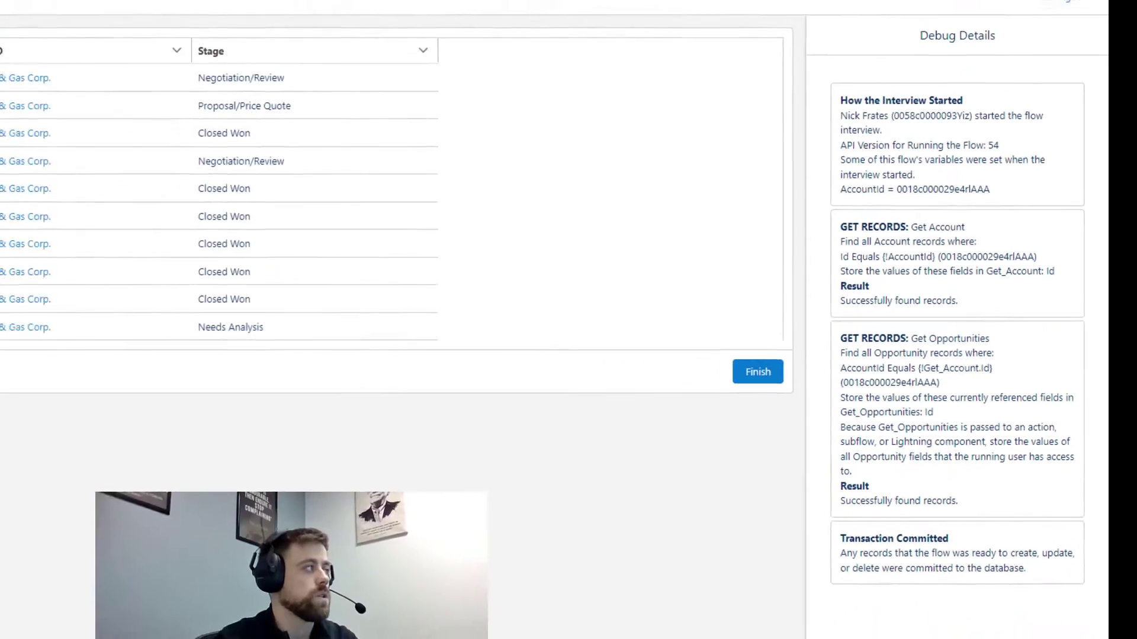
Step: Return to the Get Related Records flow canvas tab
click(216, 22)
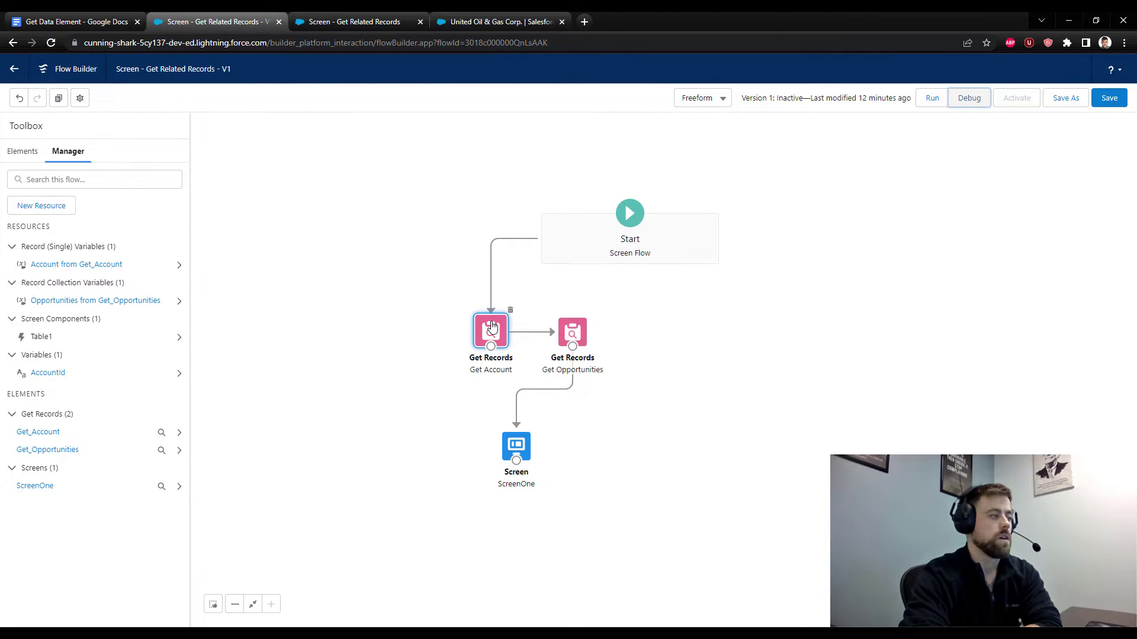
Step: Filter Get Opportunities on AccountId Equals {!Get_Account.Id}, storing all records
double_click(582, 337)
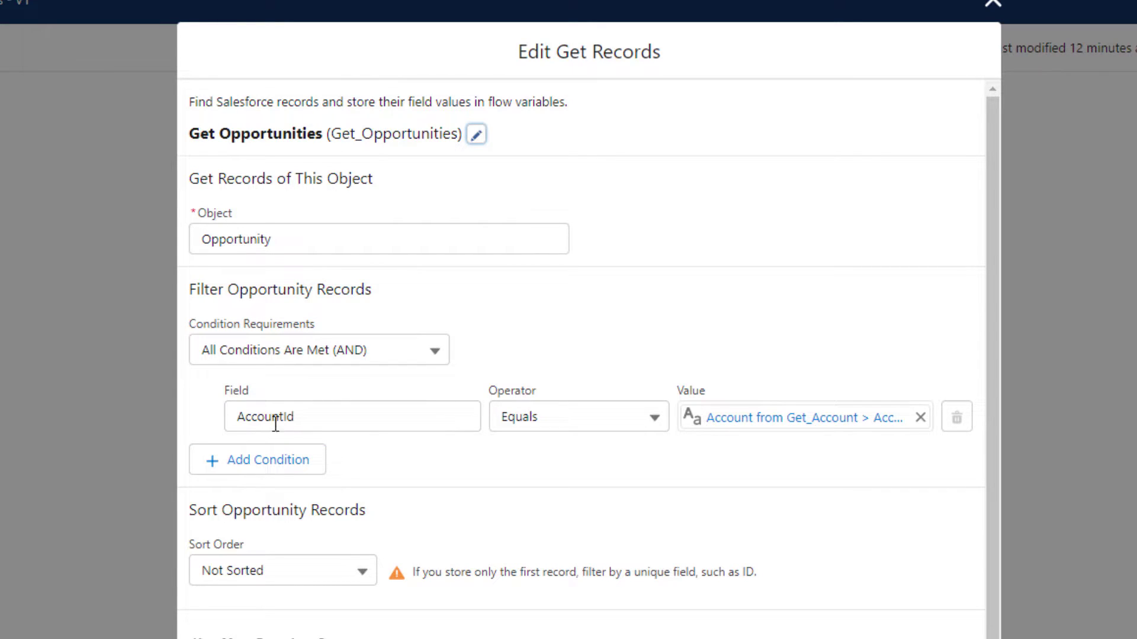
click(745, 417)
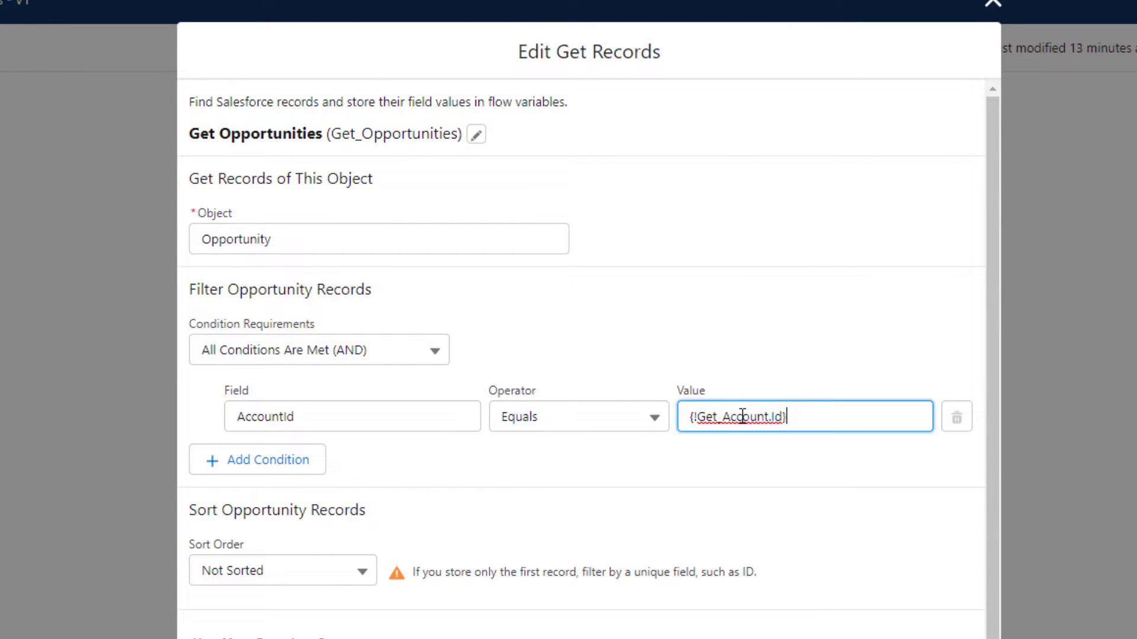
click(727, 301)
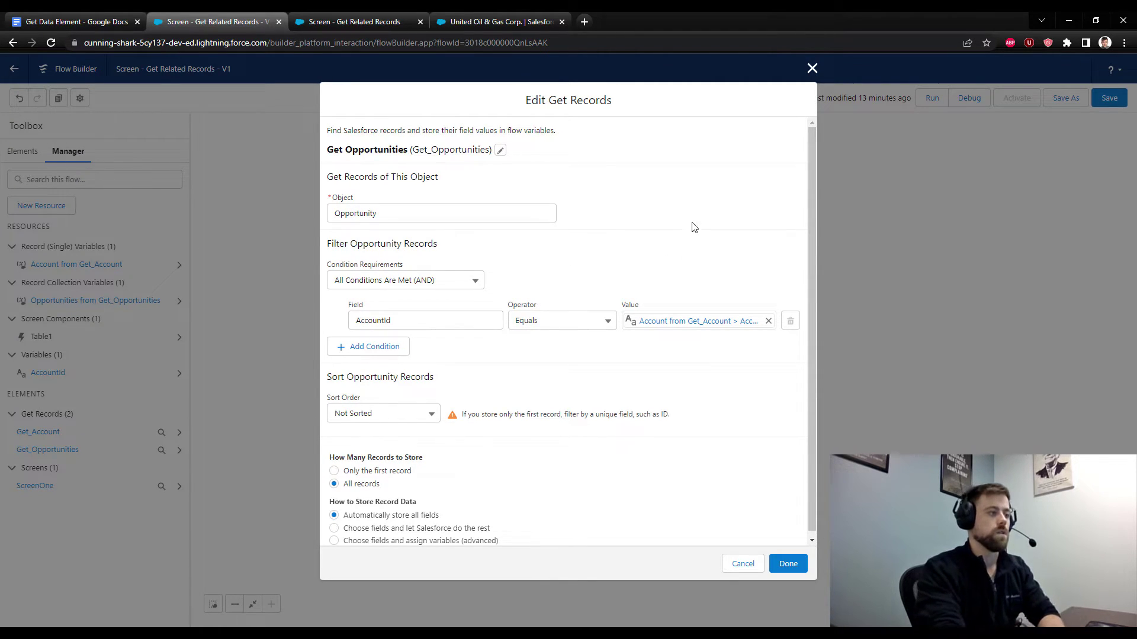
Step: Try switching the queried object to Contact filtered on AccountId, browsing value resources
click(382, 215)
text(contact)
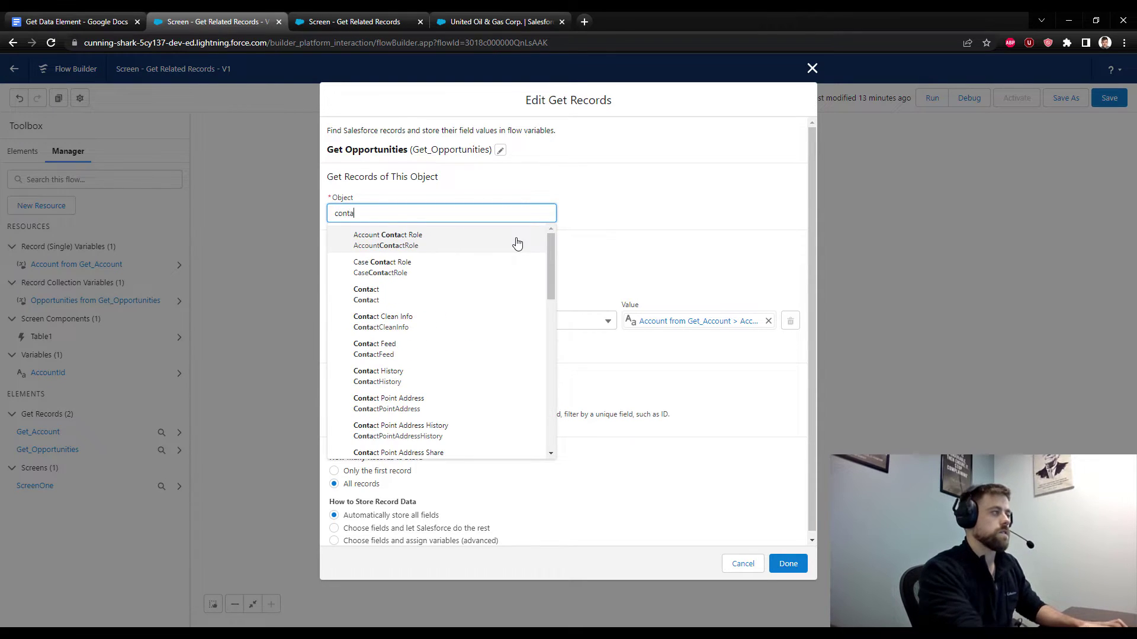
click(411, 297)
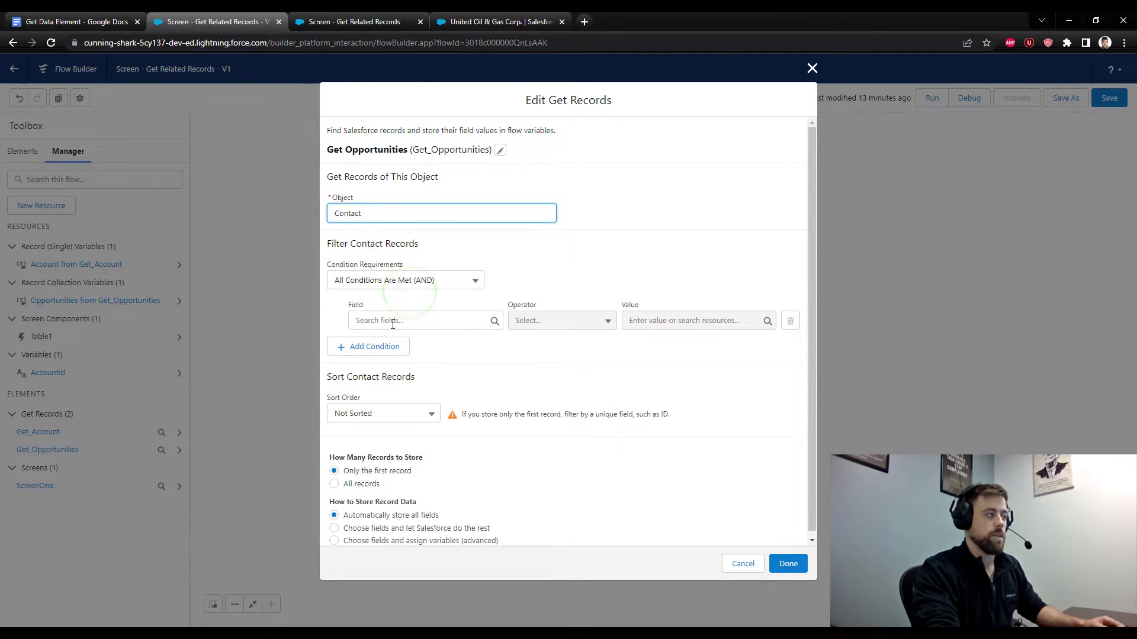
click(388, 321)
click(426, 379)
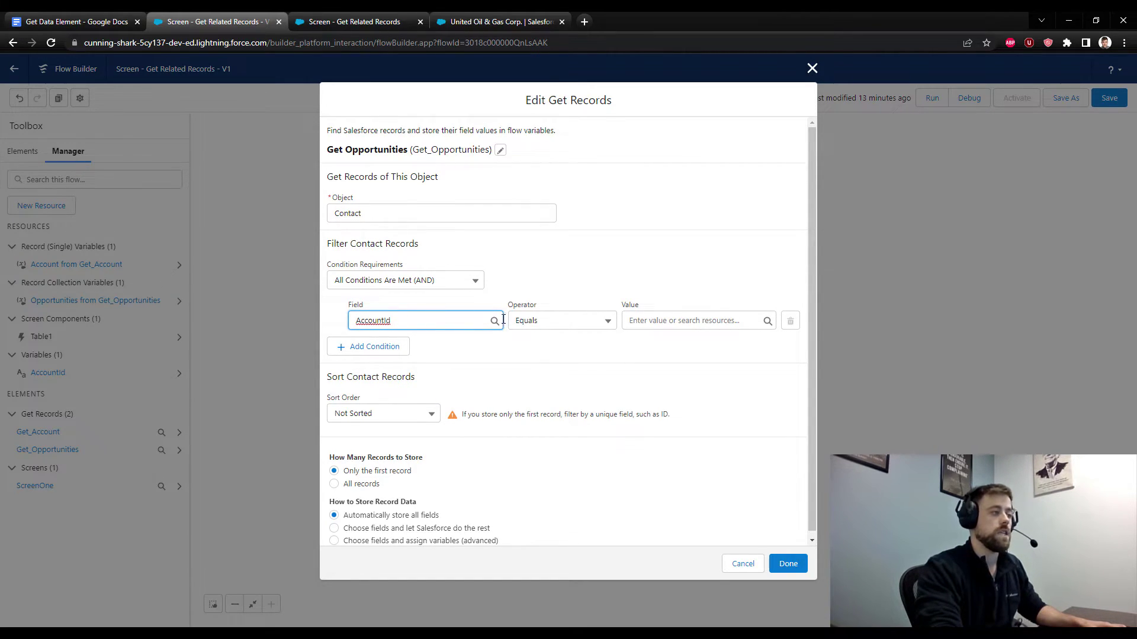
click(668, 315)
scroll(671, 445, down, 1)
scroll(671, 444, down, 1)
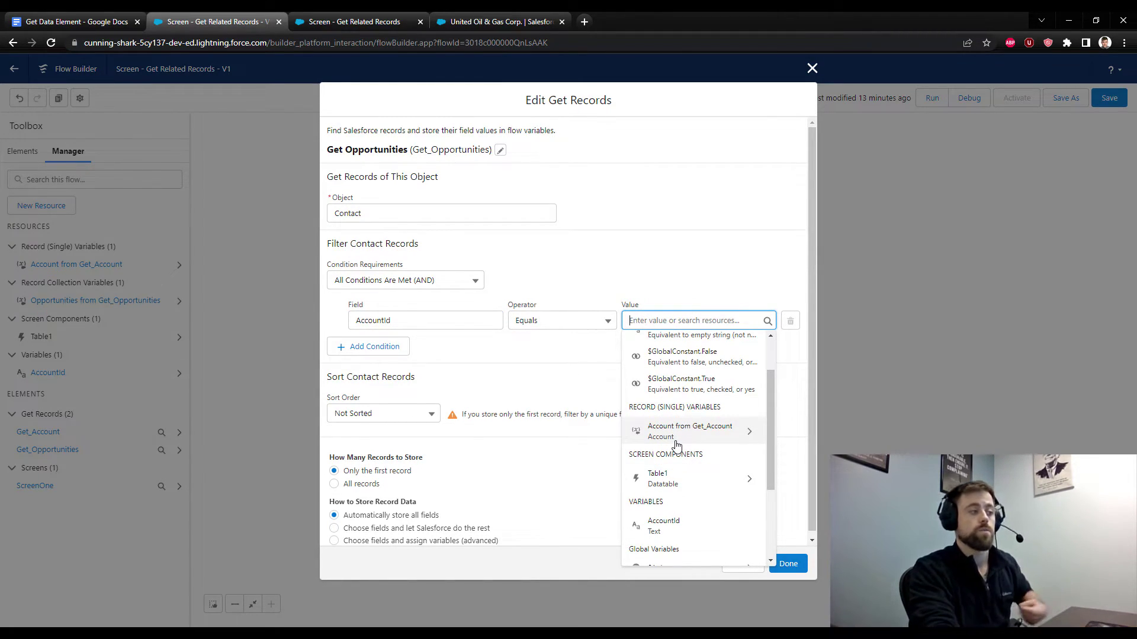
click(672, 228)
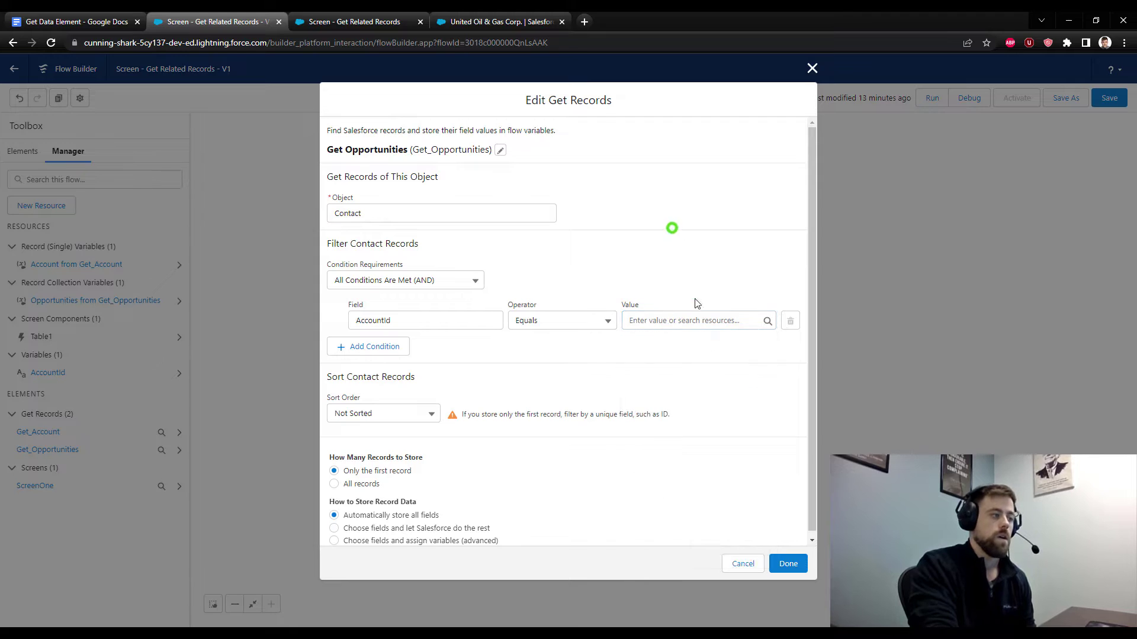
click(734, 564)
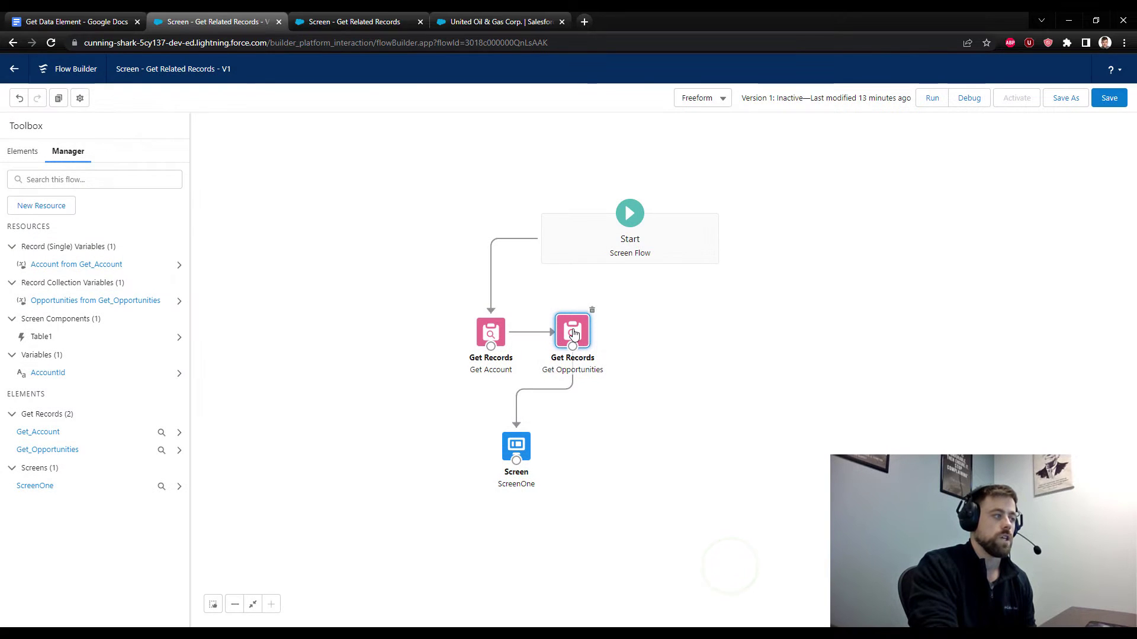
click(563, 348)
double_click(563, 348)
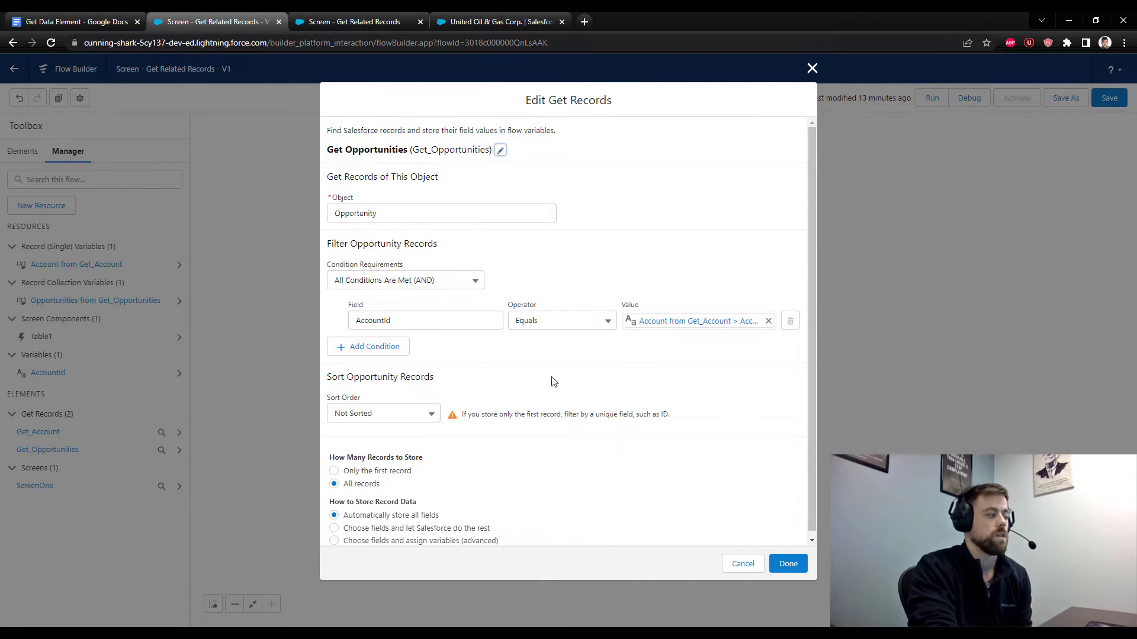
scroll(634, 231, down, 1)
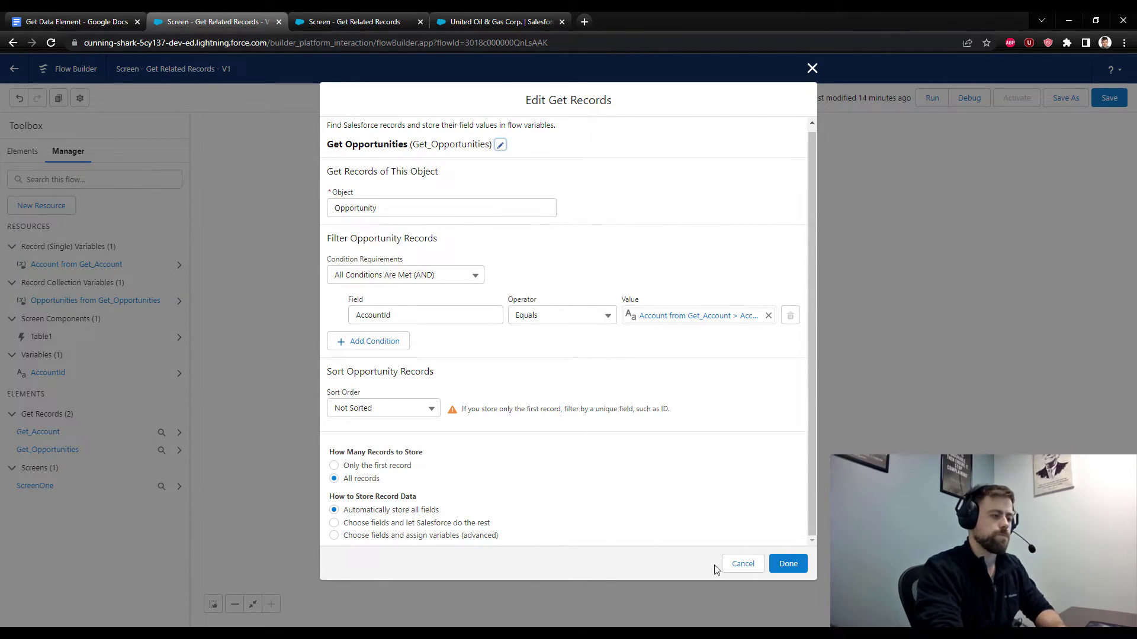
Step: Close the Get Opportunities settings dialog
click(787, 569)
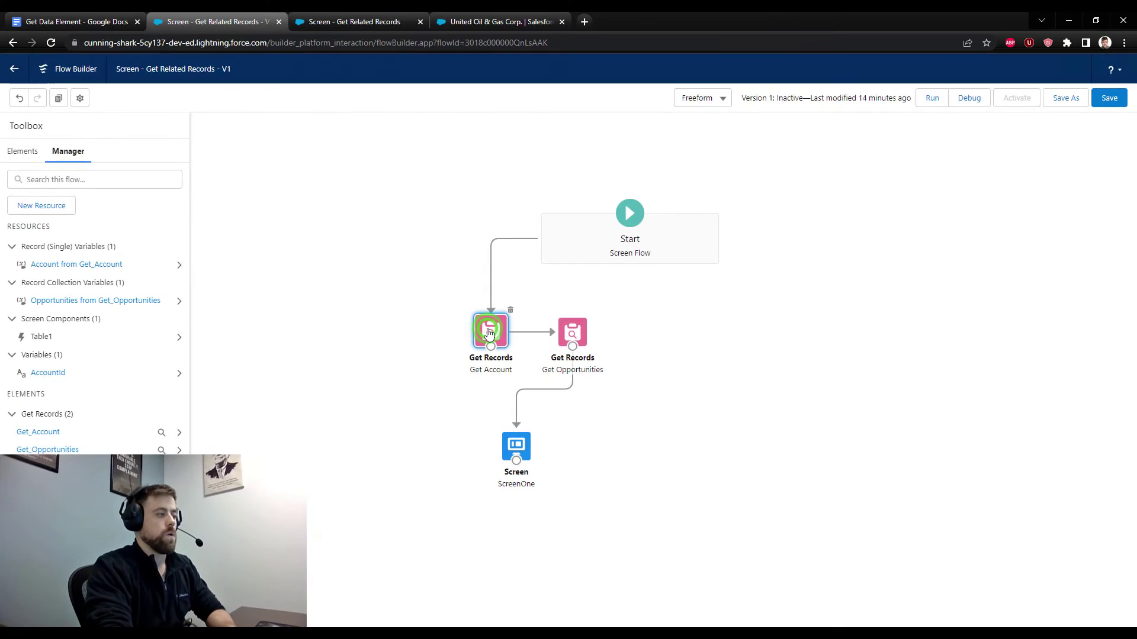
Step: Check that Get Account stores all fields automatically, then close its settings without changes
double_click(776, 339)
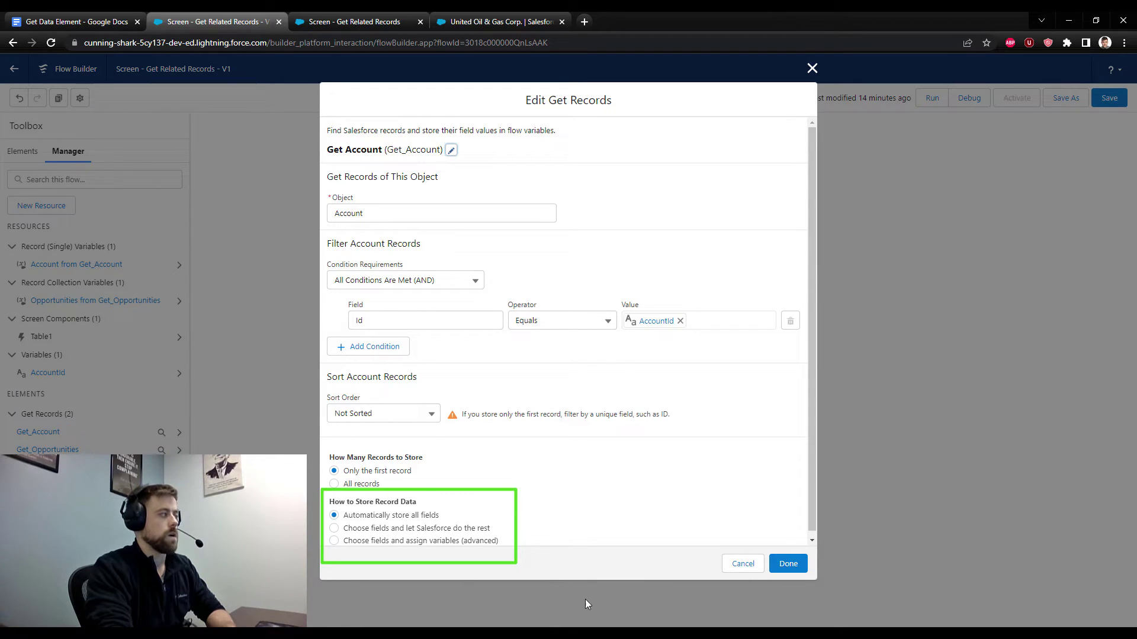
click(780, 570)
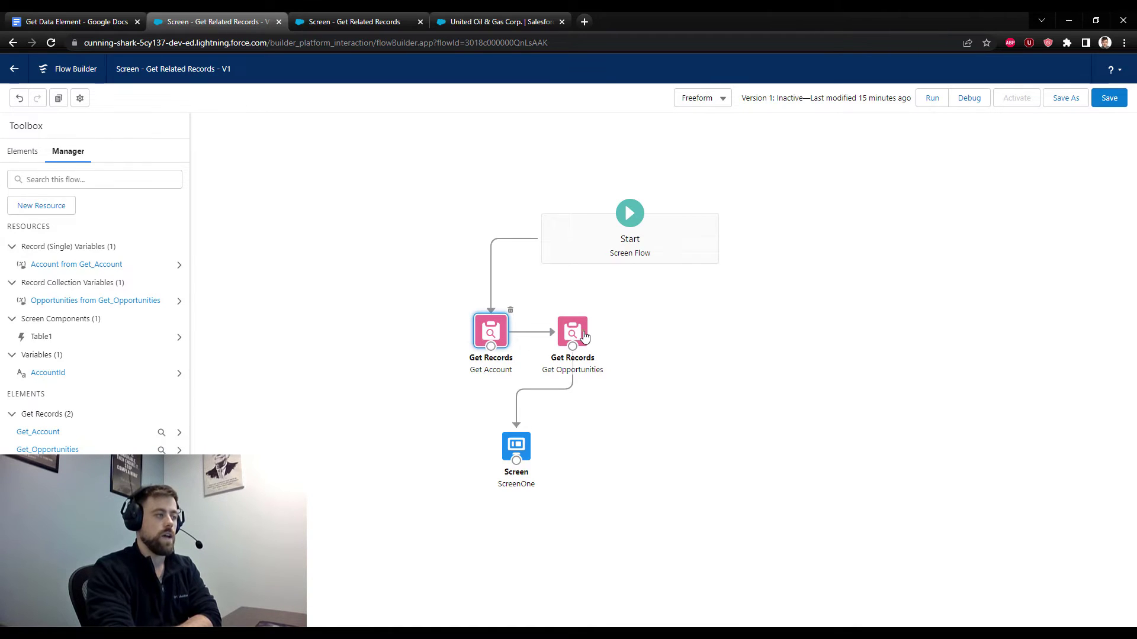
double_click(571, 333)
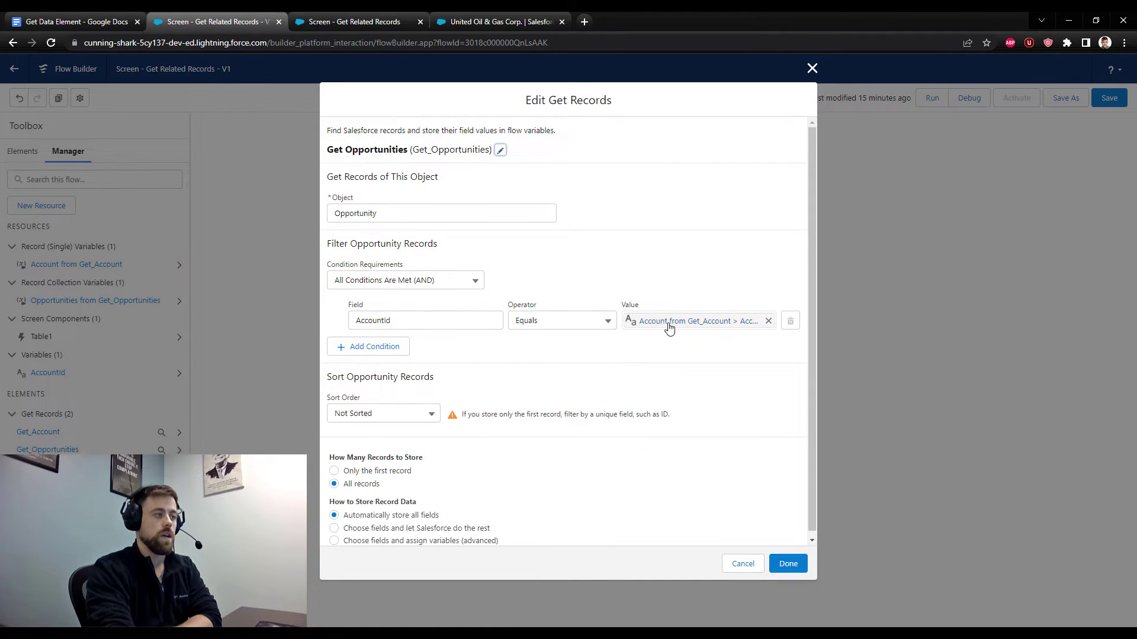
click(670, 322)
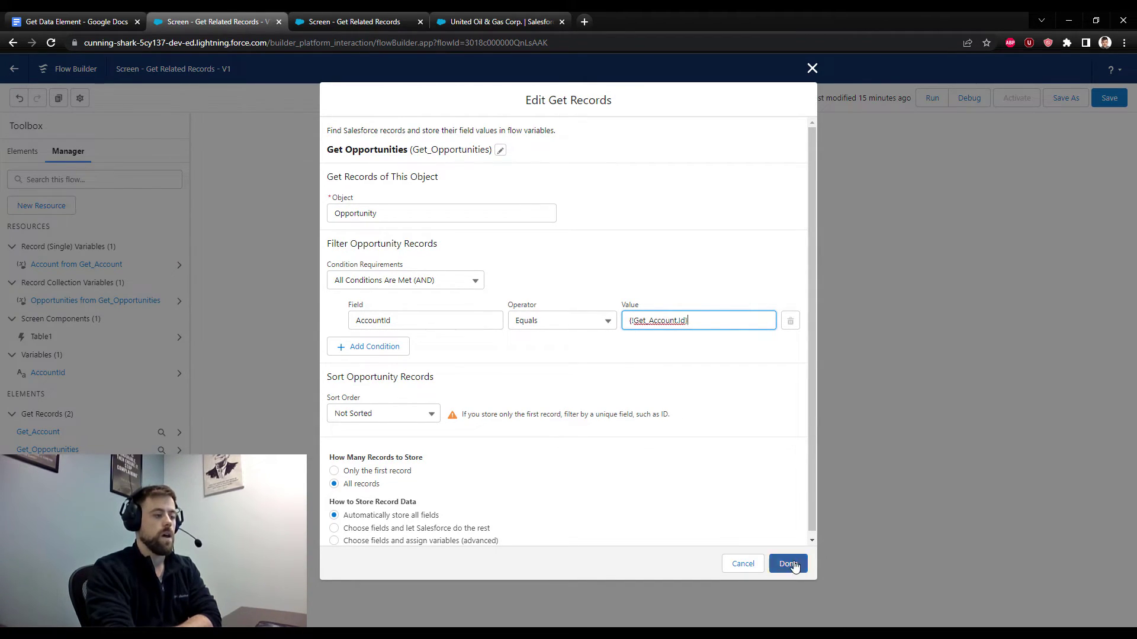
click(790, 564)
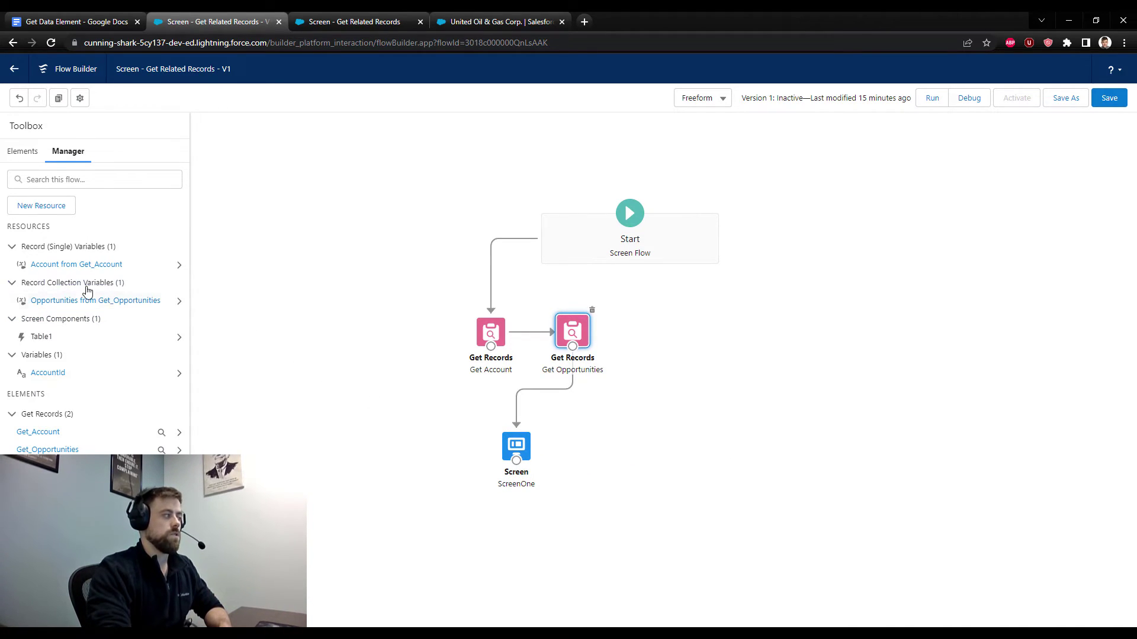
double_click(517, 447)
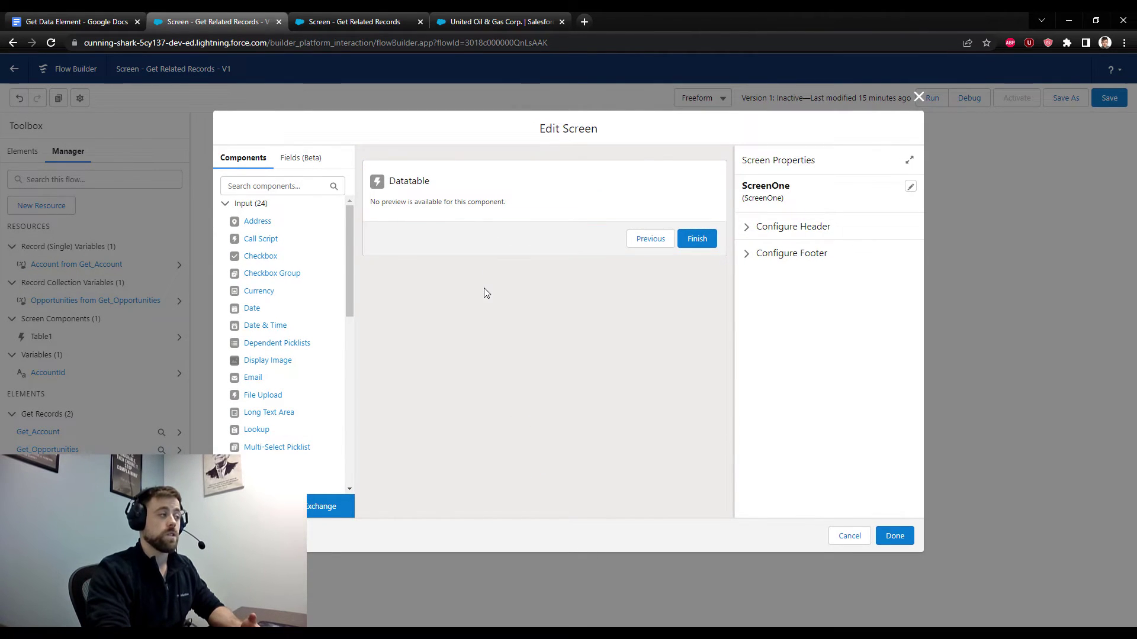
click(502, 200)
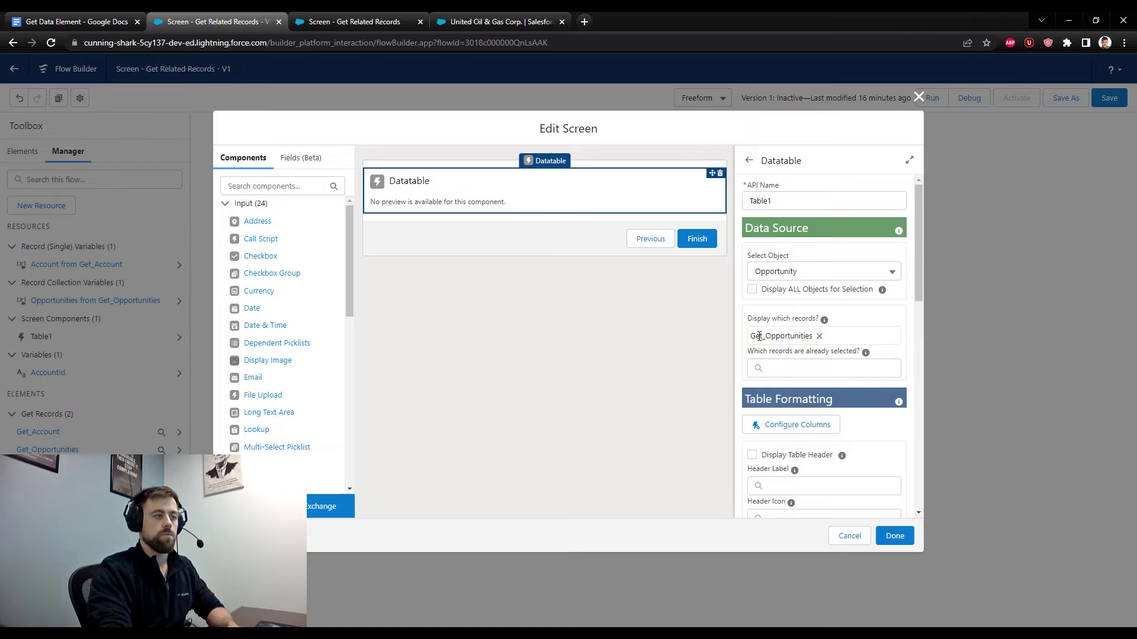
drag(749, 336, 815, 338)
click(785, 299)
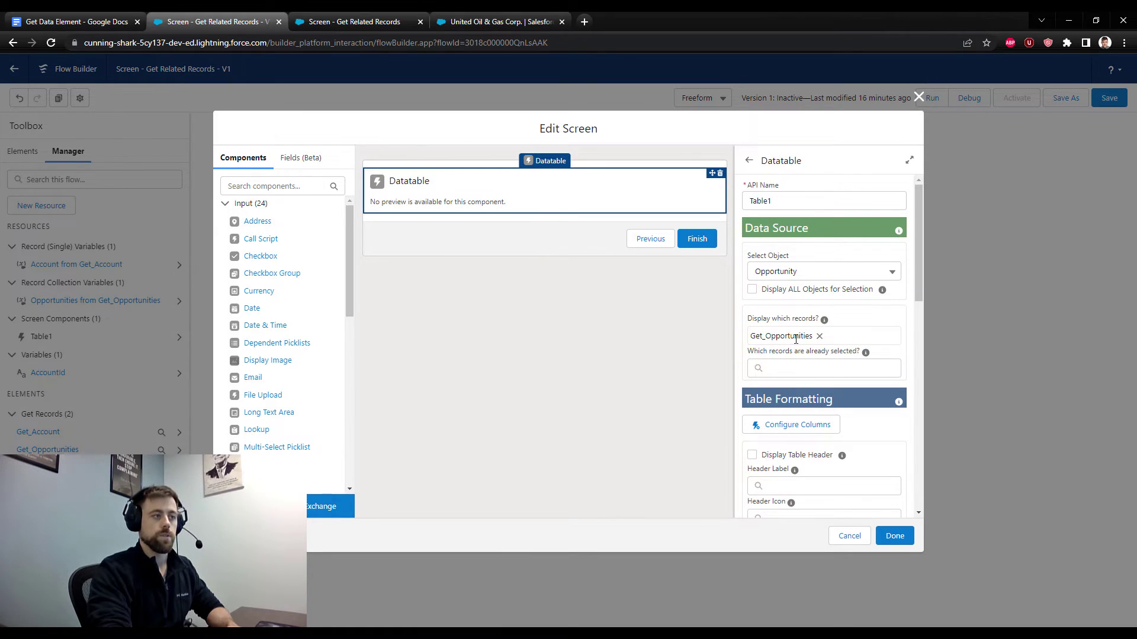
mouse_move(826, 321)
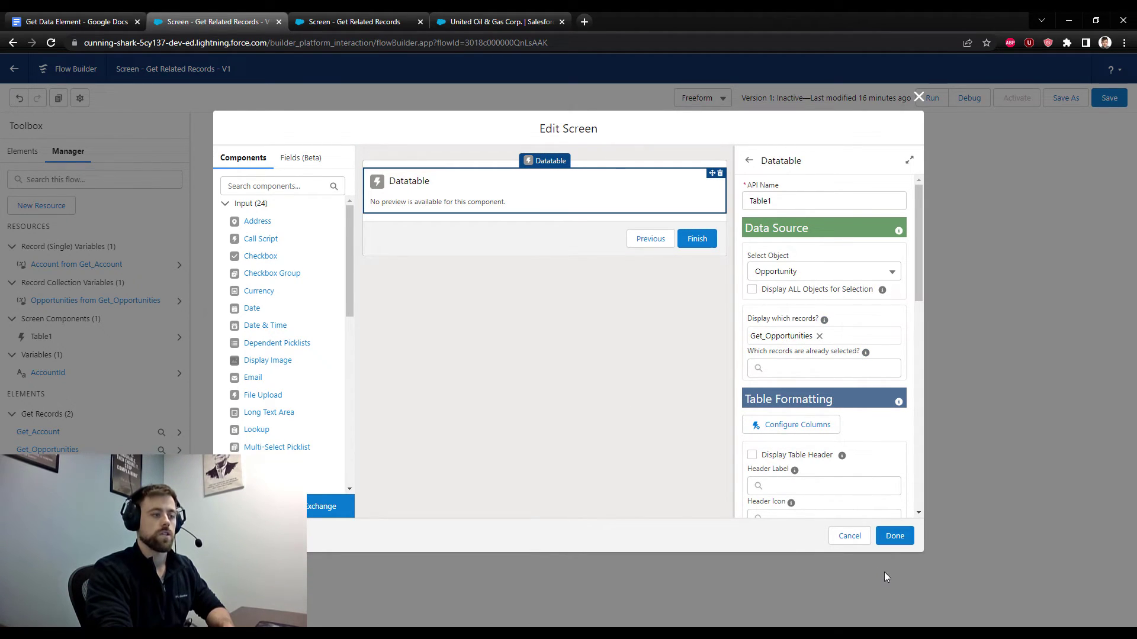
click(894, 536)
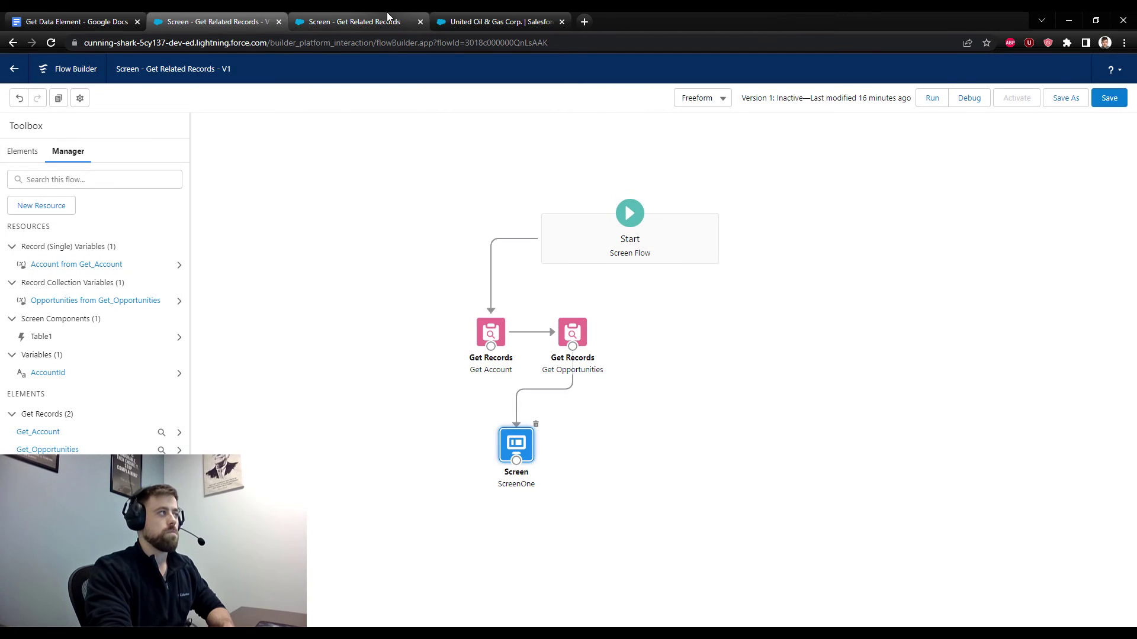
Step: Bring up the debug run showing ScreenOne's datatable of United Oil & Gas Corp.'s ten opportunities
click(388, 18)
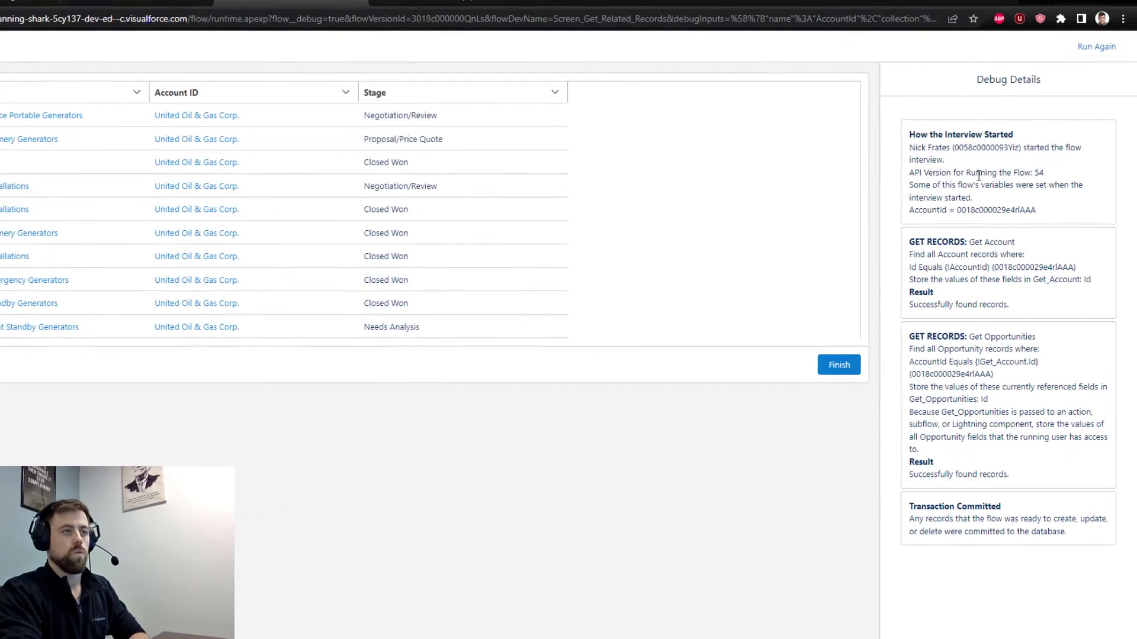